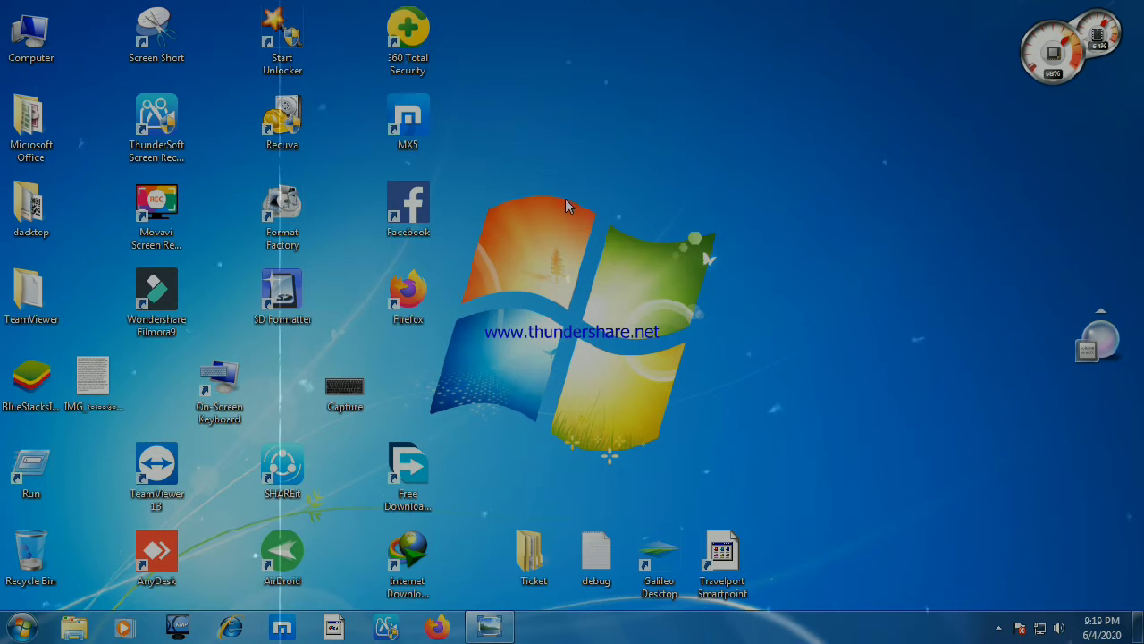
right_click(598, 175)
click(630, 223)
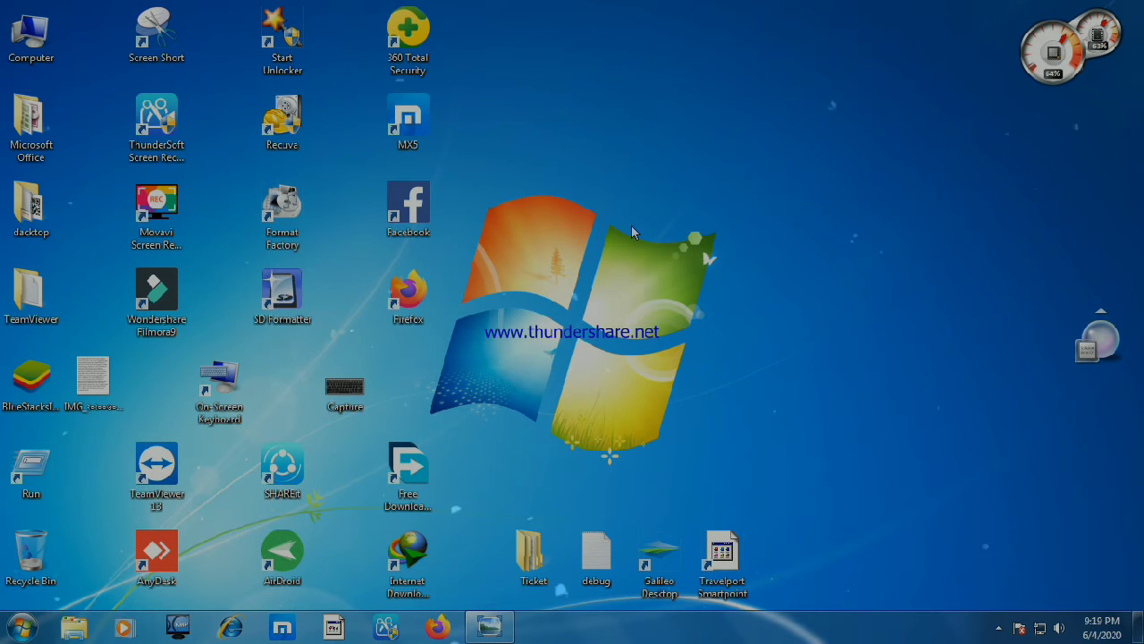
right_click(623, 188)
click(635, 236)
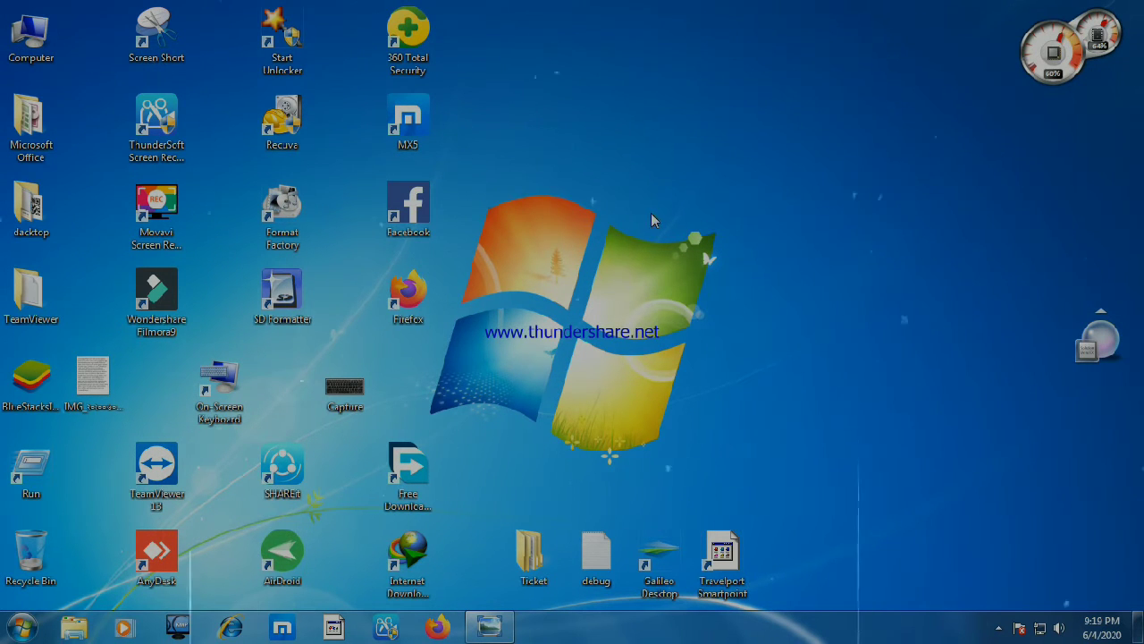
right_click(649, 212)
click(670, 259)
right_click(674, 247)
click(693, 294)
right_click(659, 243)
click(679, 291)
right_click(659, 280)
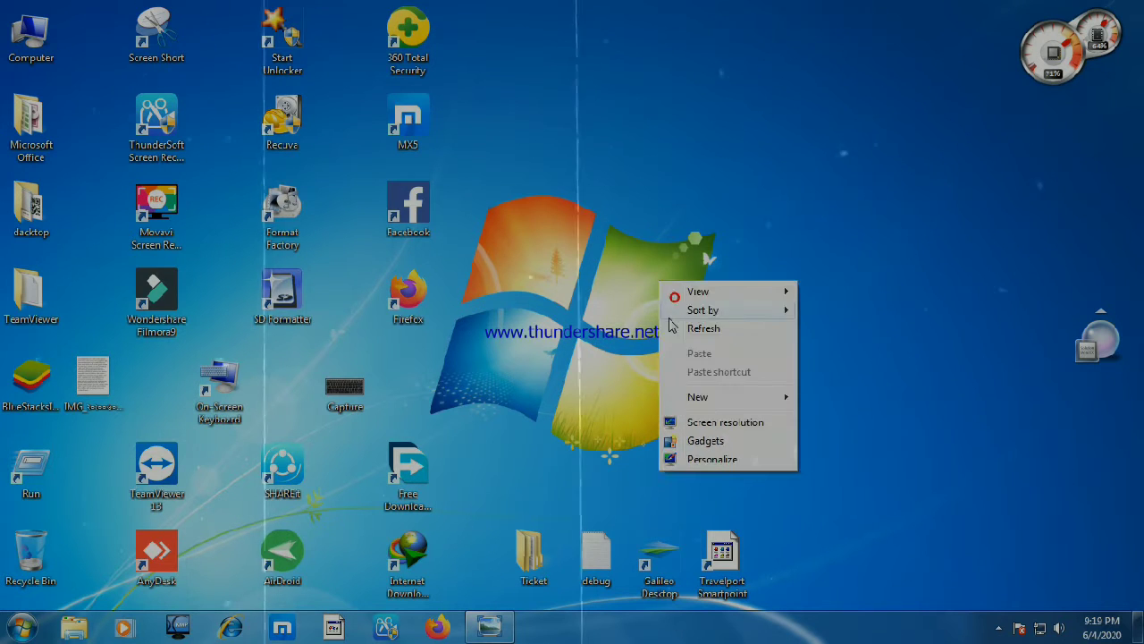
click(677, 327)
right_click(631, 242)
click(653, 295)
right_click(644, 269)
click(676, 316)
right_click(631, 226)
click(659, 283)
right_click(646, 256)
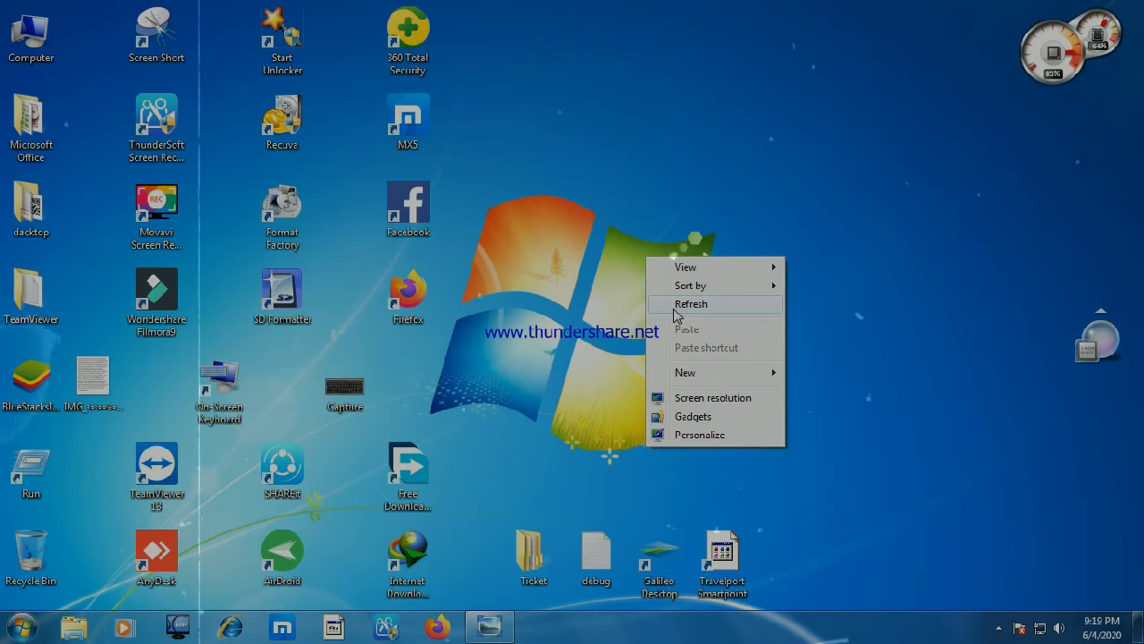
click(677, 313)
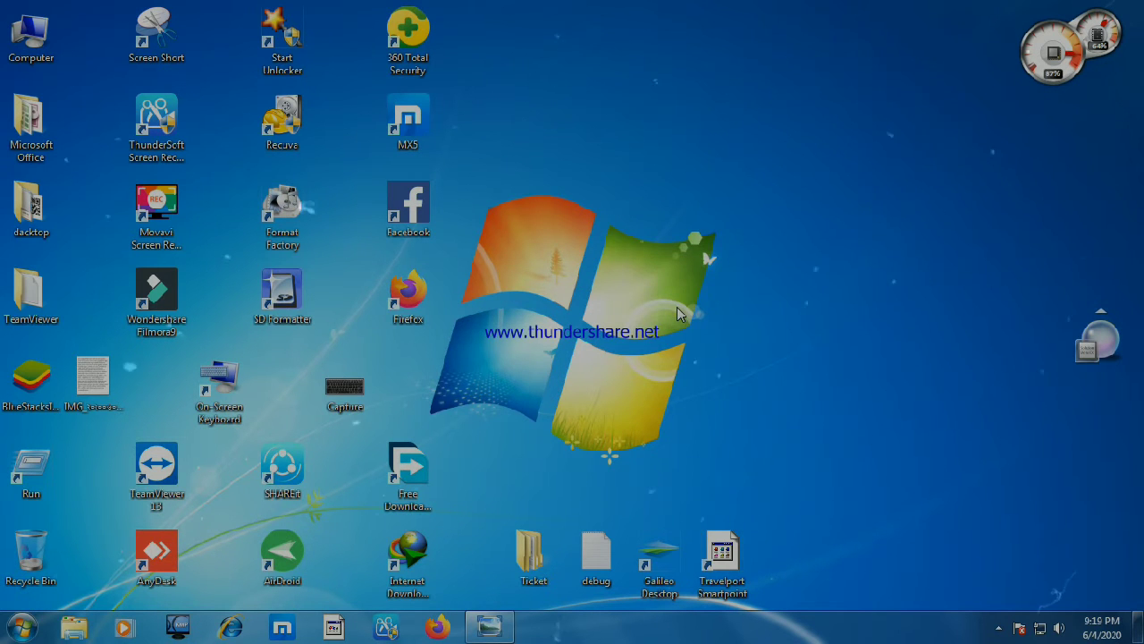
right_click(622, 236)
click(641, 284)
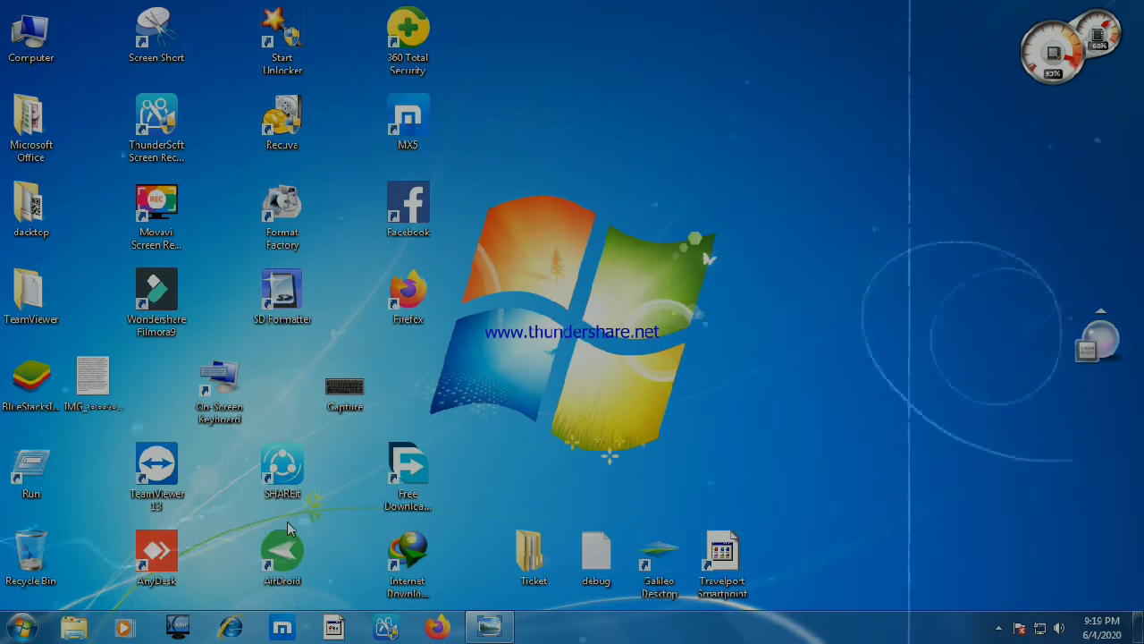
Bring up the computer's Shut down option without running it, and return to the desktop.
click(23, 631)
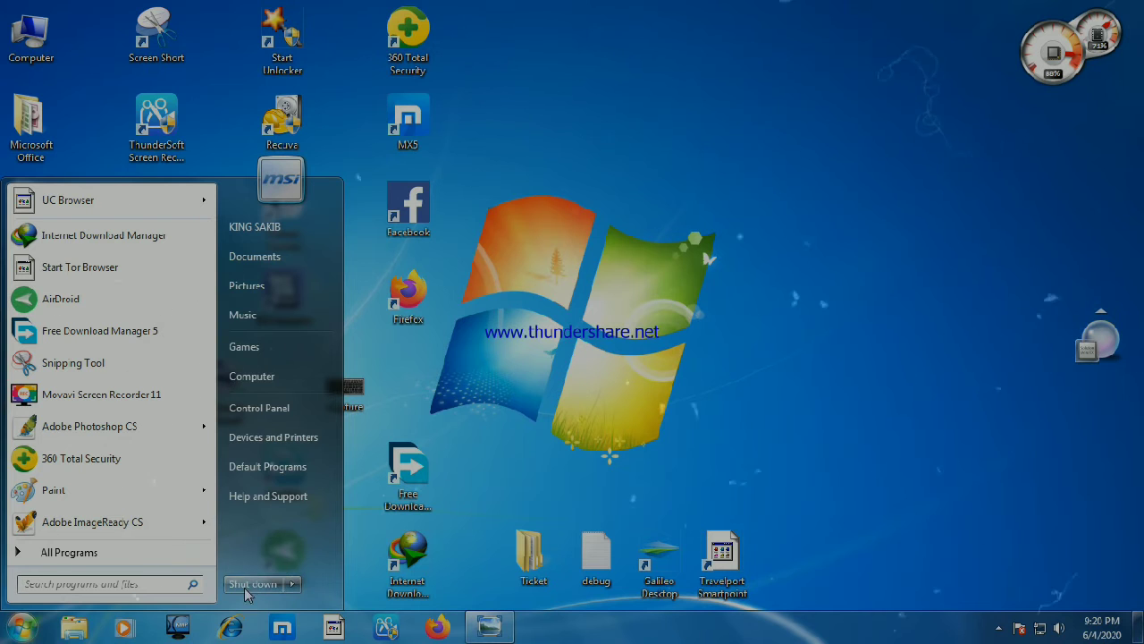
click(636, 212)
right_click(637, 213)
click(647, 259)
right_click(636, 238)
click(656, 284)
right_click(660, 216)
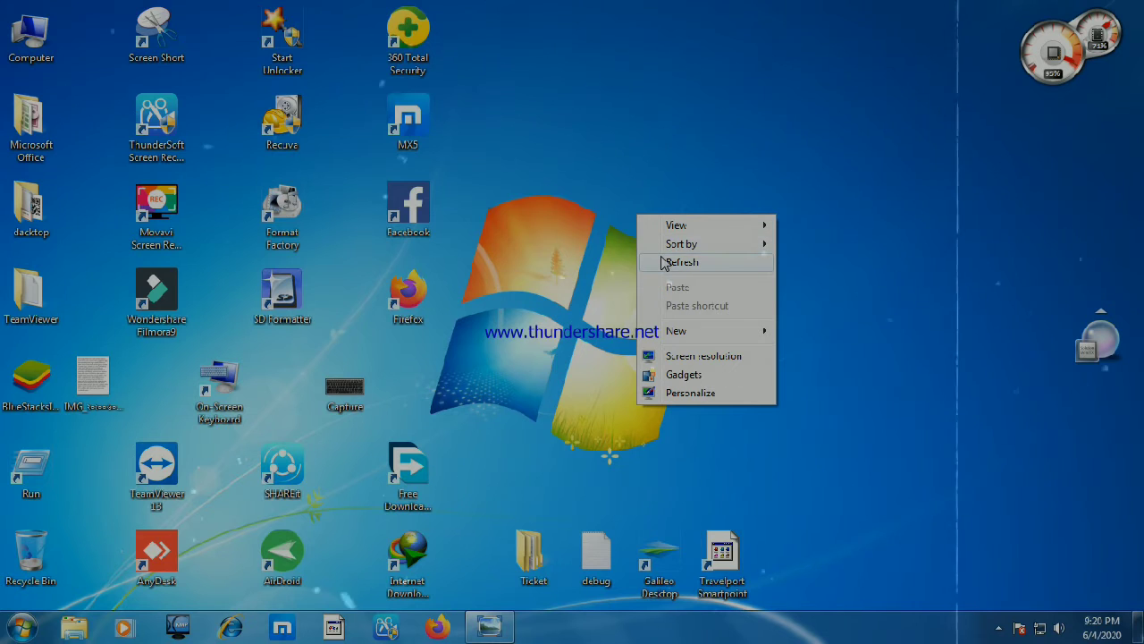
click(661, 259)
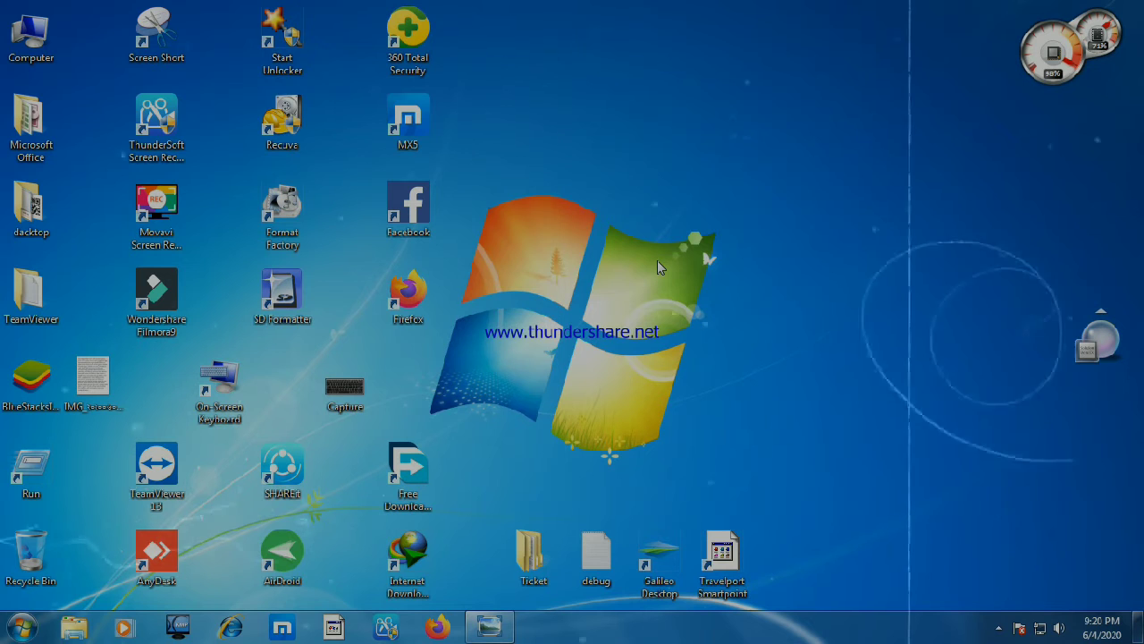
right_click(610, 161)
click(638, 210)
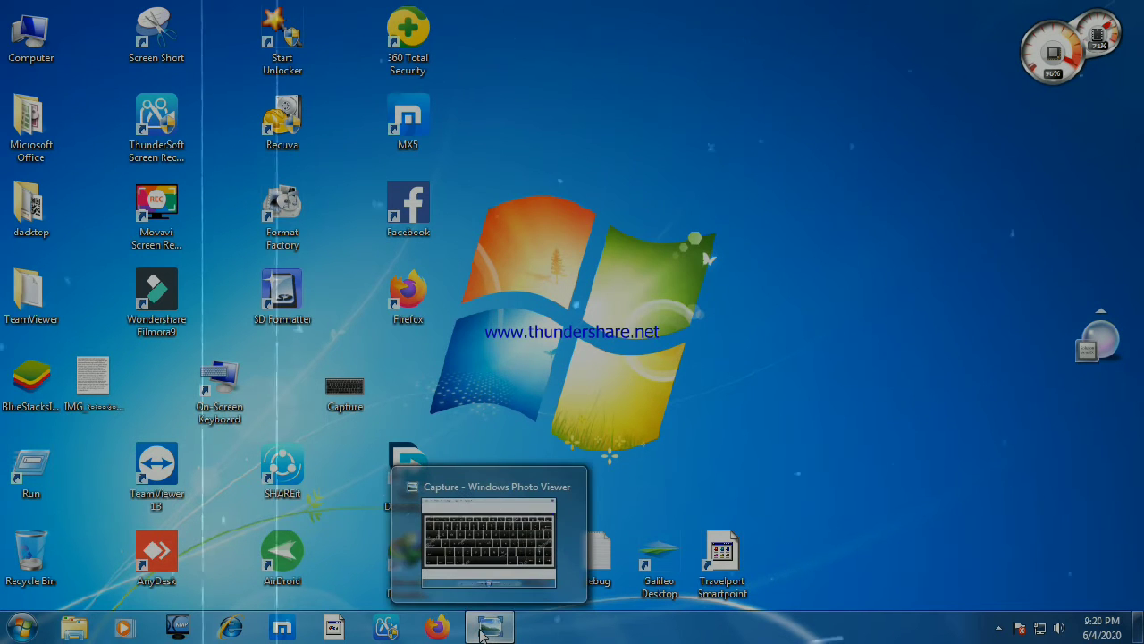
Bring up the Capture keyboard picture and move its window aside to examine the modifier and function keys.
click(483, 628)
drag(726, 27, 652, 46)
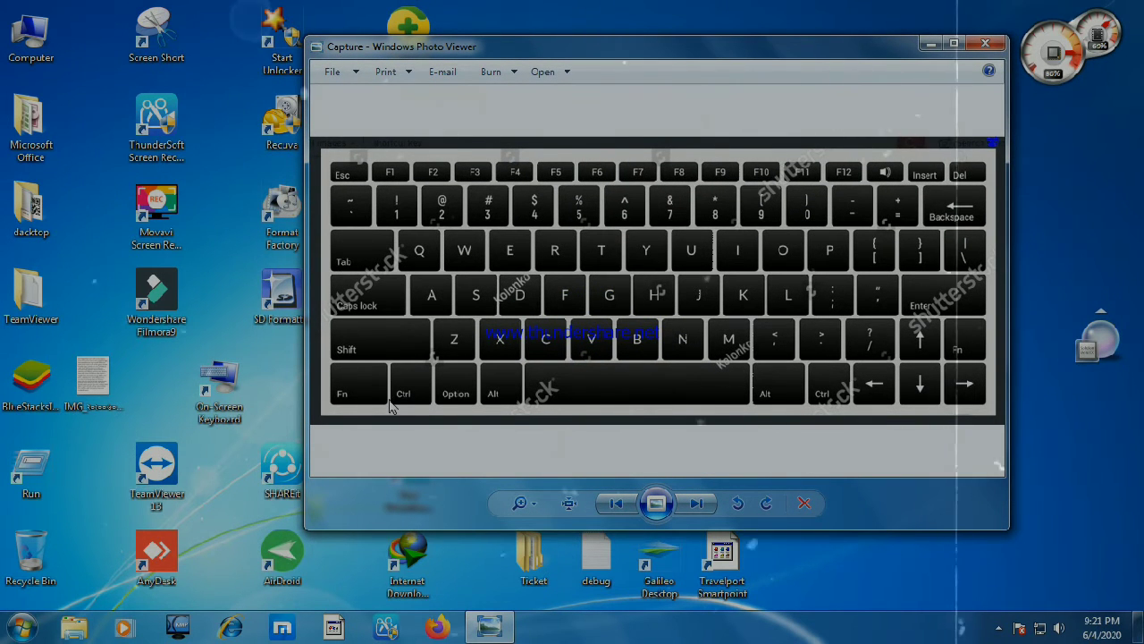
drag(572, 46, 313, 148)
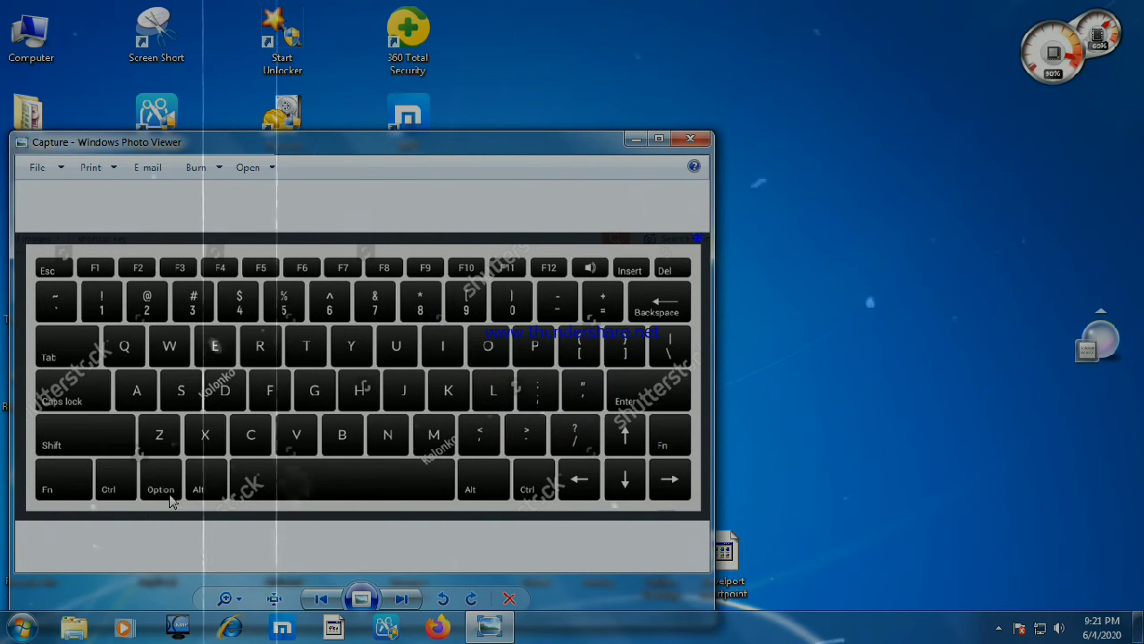
drag(245, 149, 213, 237)
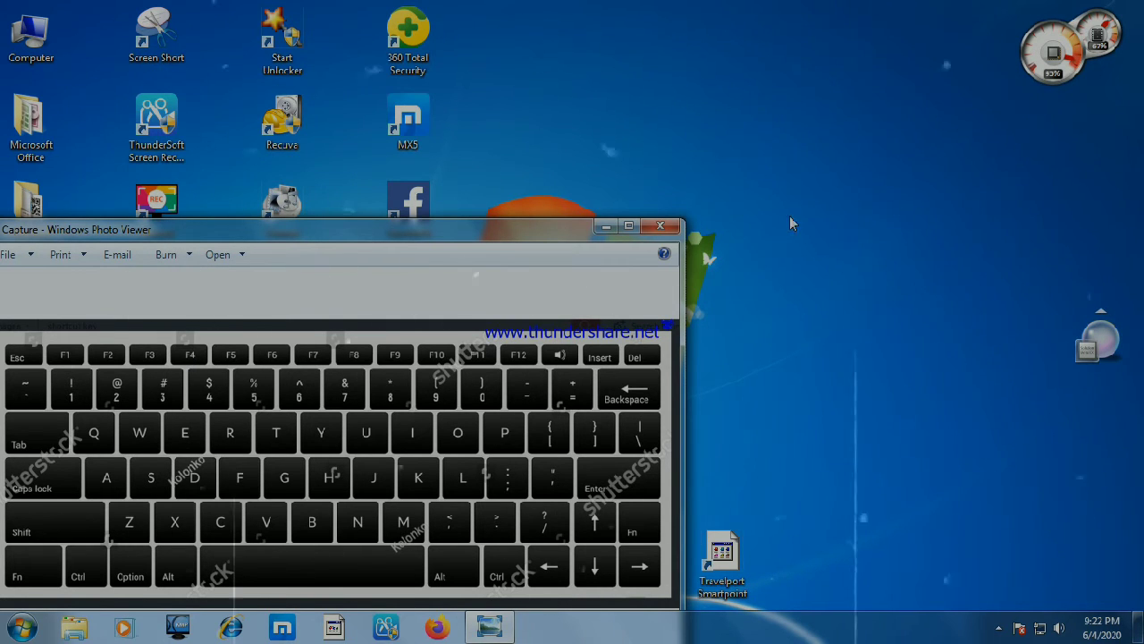
right_click(882, 180)
click(912, 224)
right_click(895, 206)
click(910, 252)
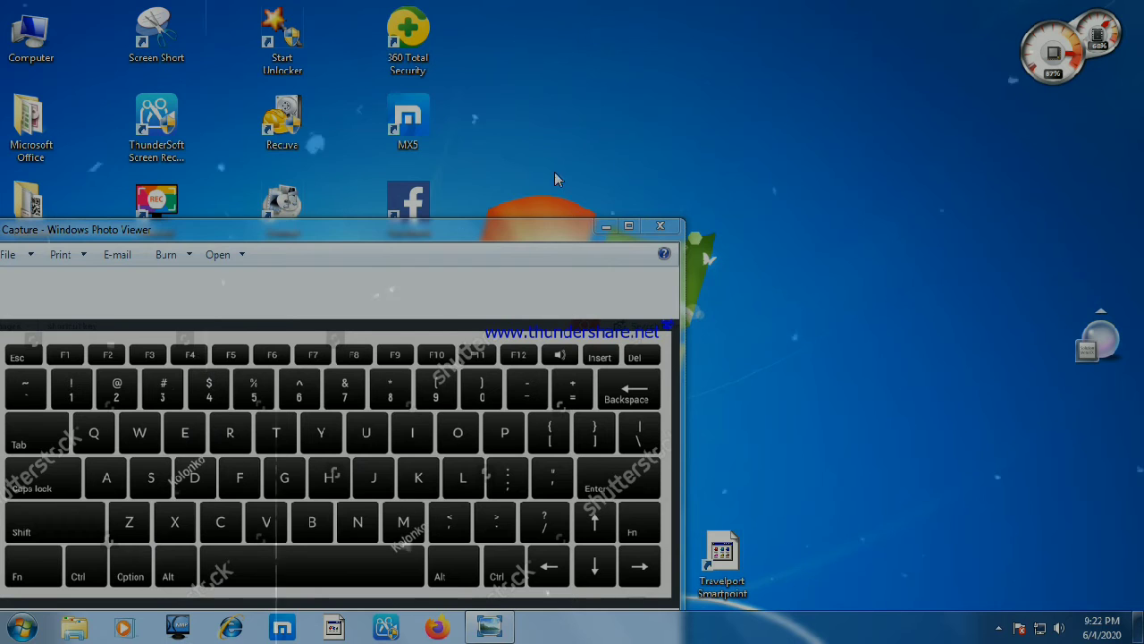
Minimize the keyboard picture, bring up the Shut Down Windows dialog from the desktop and dismiss it without shutting down.
click(606, 228)
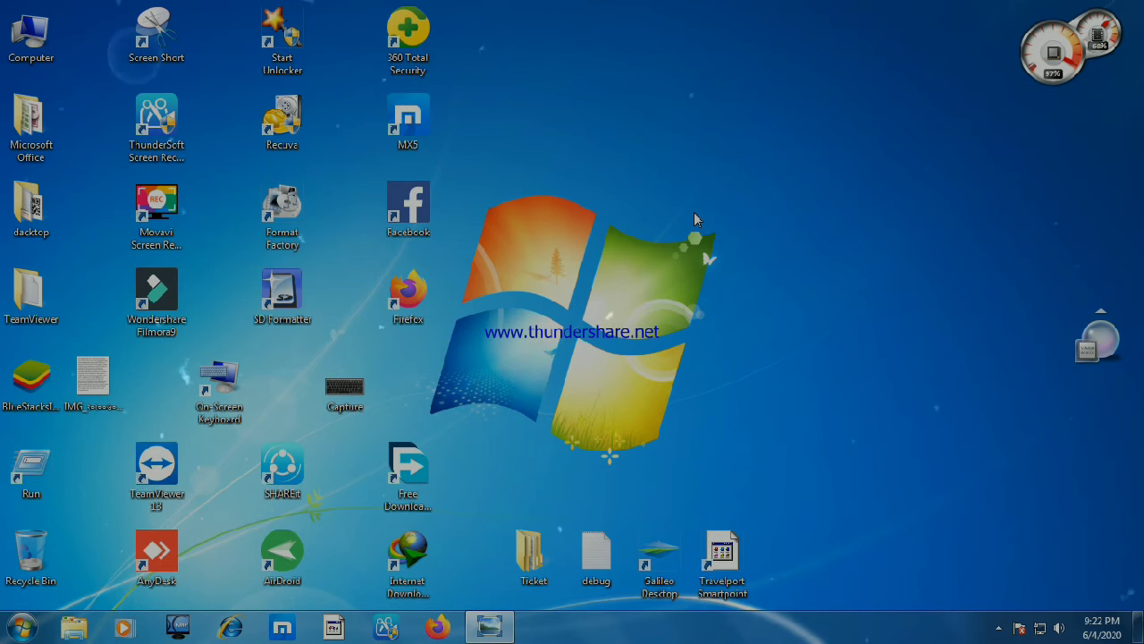
right_click(615, 205)
click(630, 249)
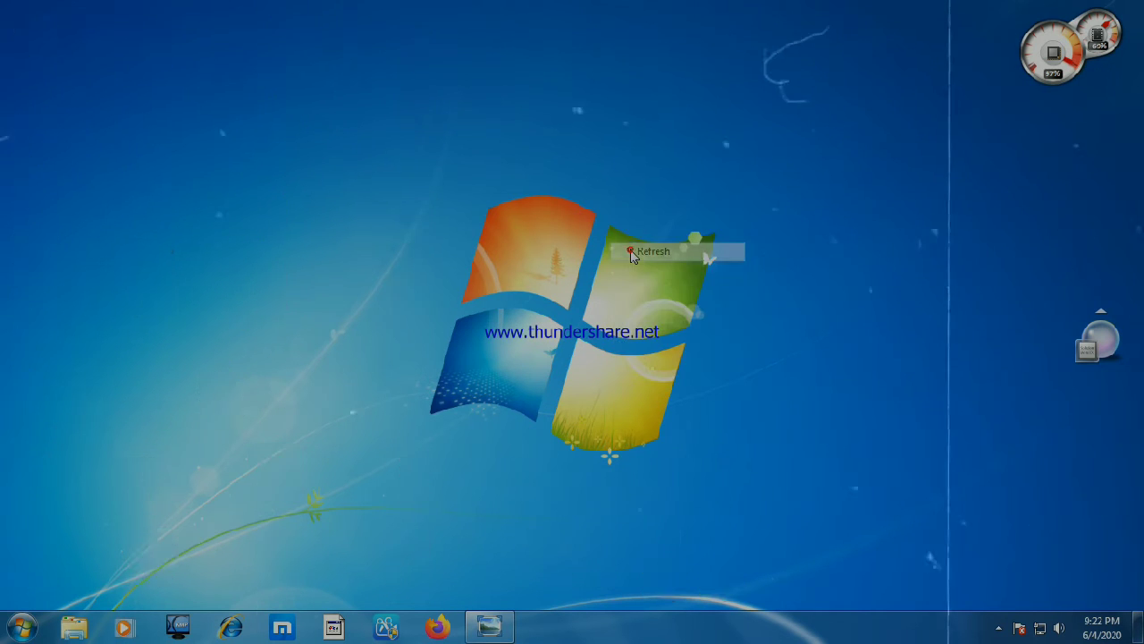
key(alt+F4)
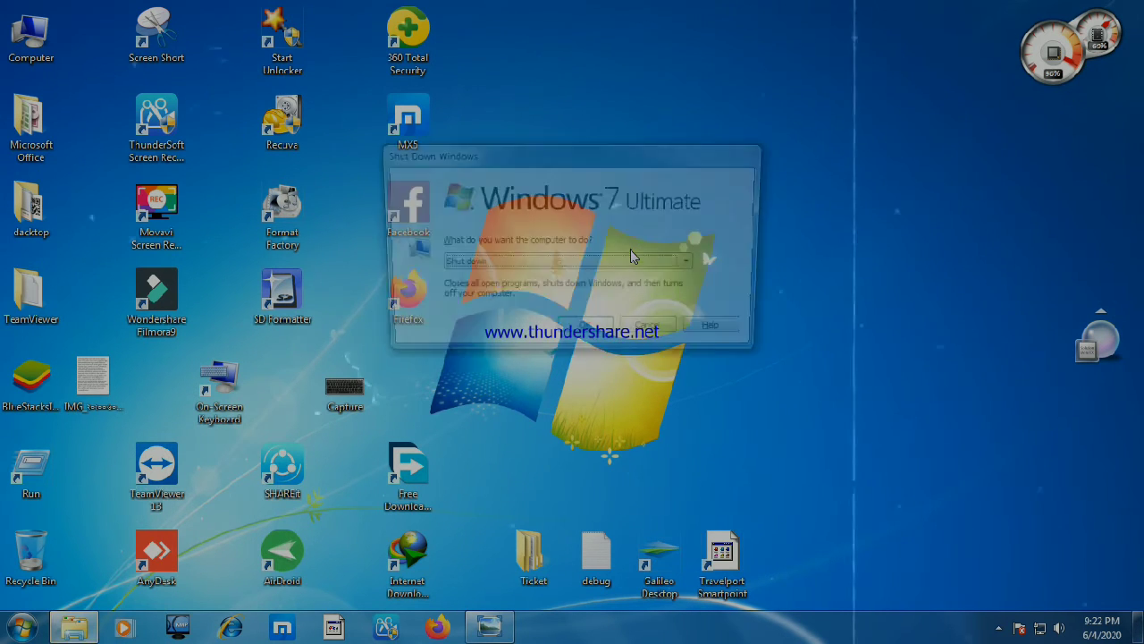
click(623, 151)
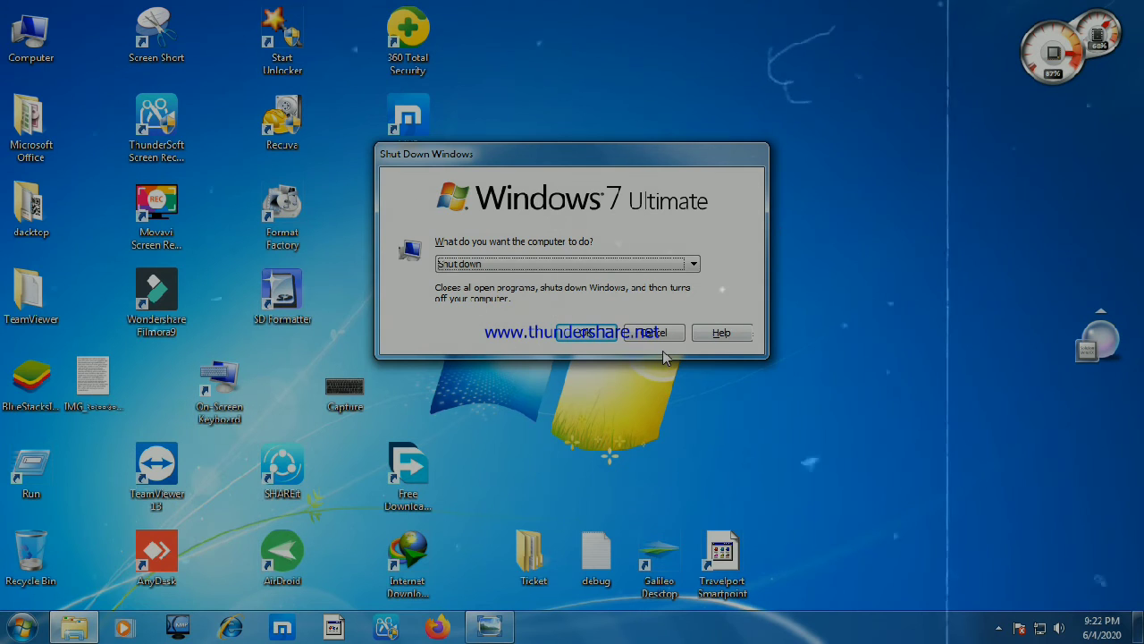
key(Escape)
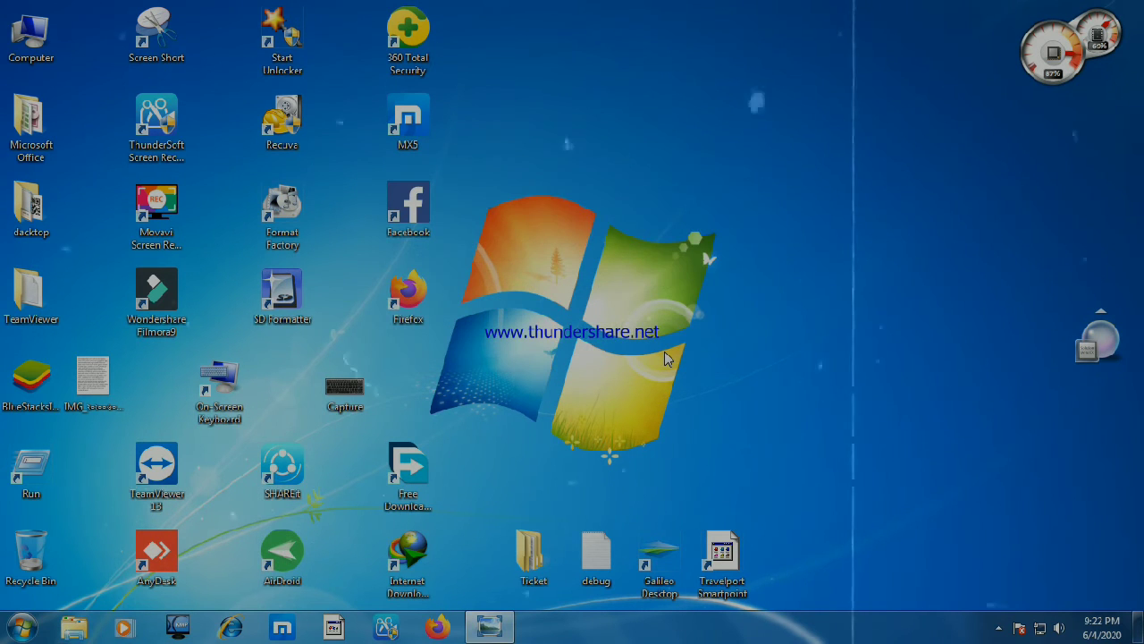
right_click(684, 177)
key(Escape)
right_click(693, 142)
click(724, 190)
right_click(678, 122)
click(707, 168)
right_click(701, 153)
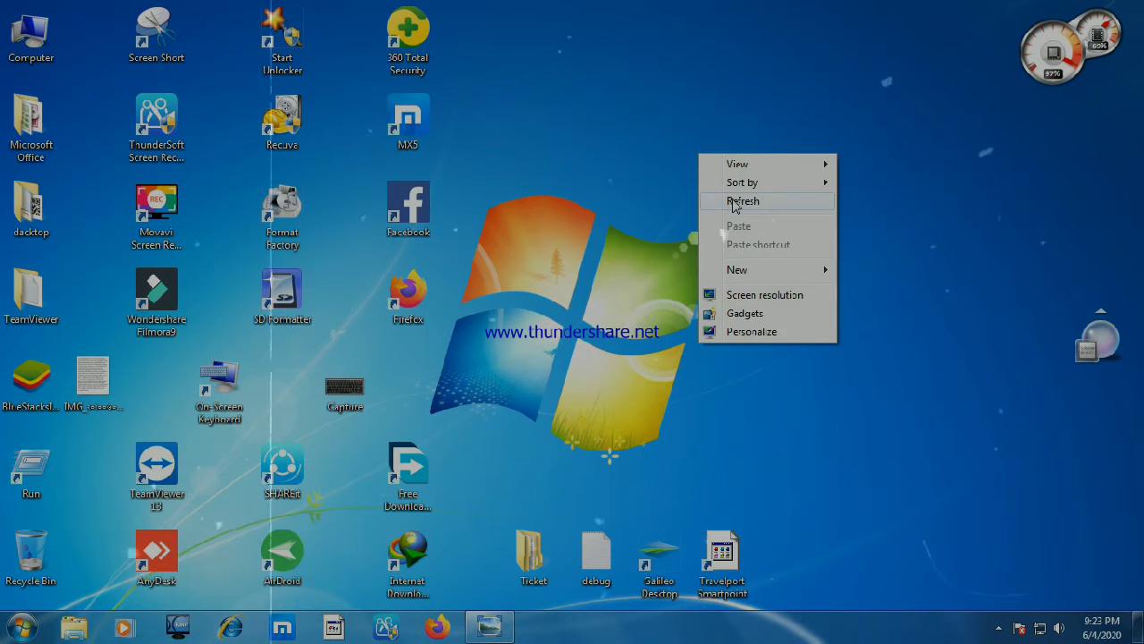
click(733, 198)
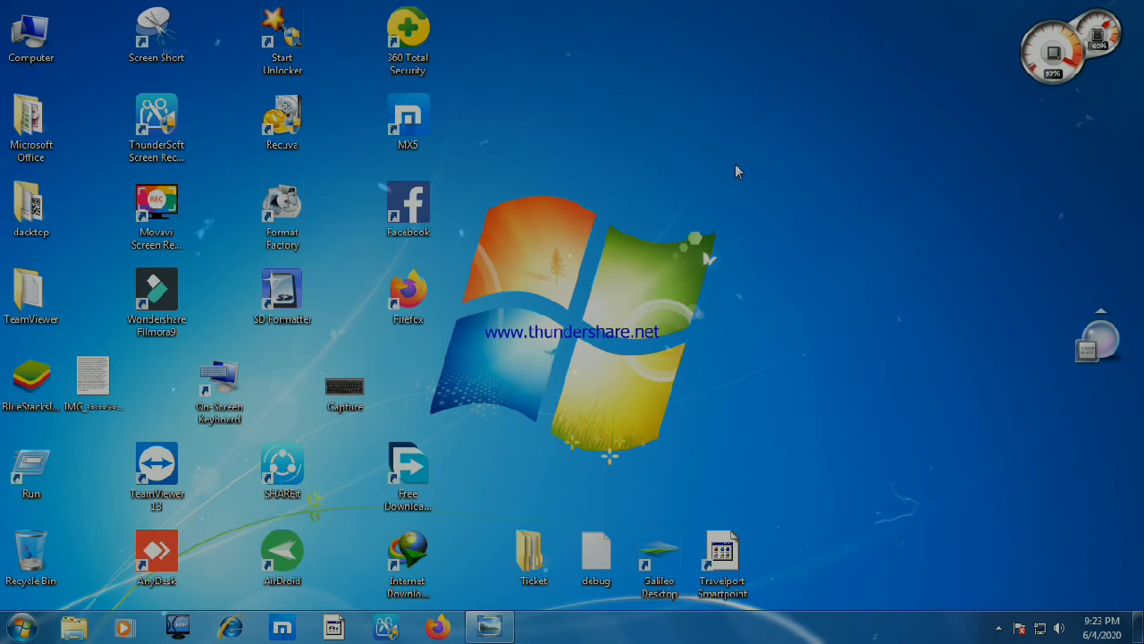
right_click(734, 170)
click(761, 211)
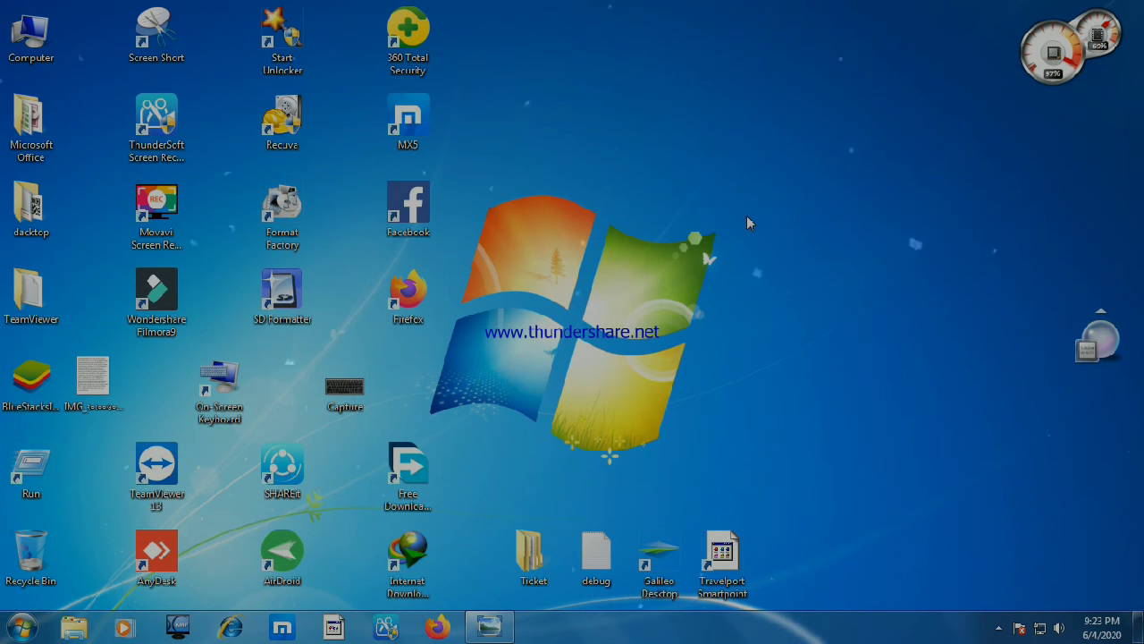
right_click(722, 153)
click(742, 196)
right_click(706, 165)
click(730, 218)
right_click(676, 175)
click(693, 223)
right_click(681, 210)
click(701, 257)
right_click(624, 137)
click(656, 183)
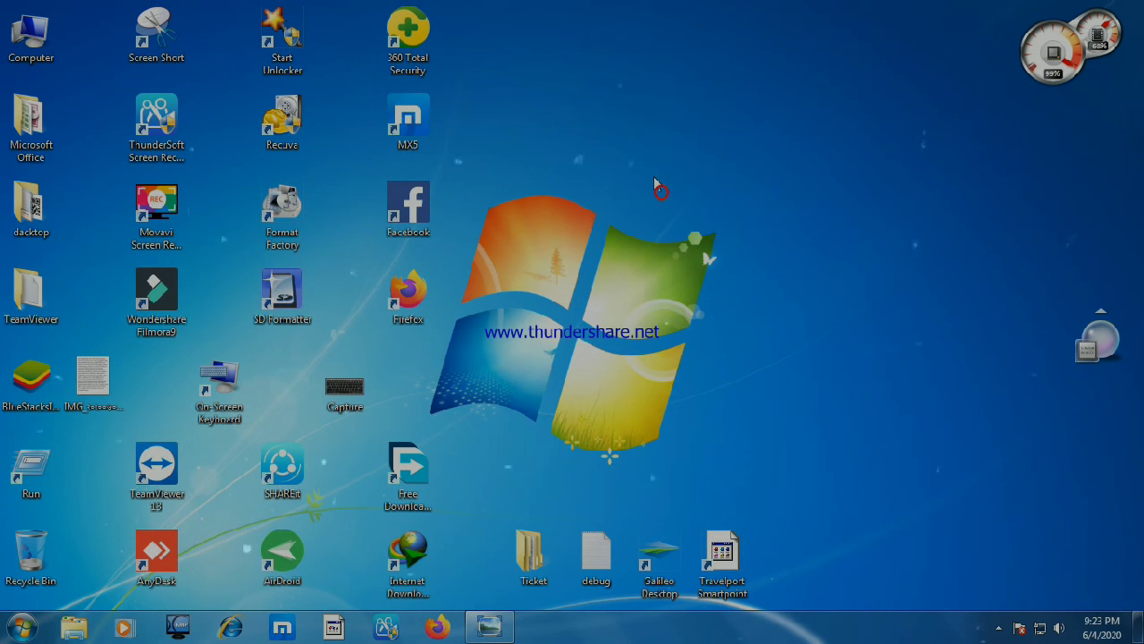
drag(824, 220, 969, 472)
right_click(593, 89)
click(641, 133)
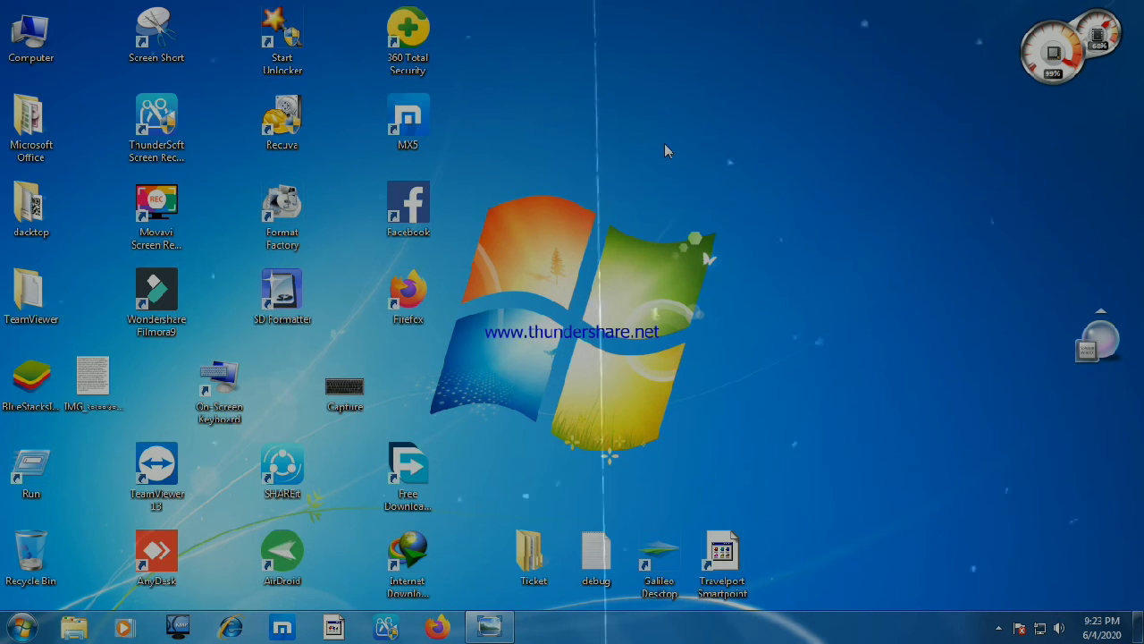